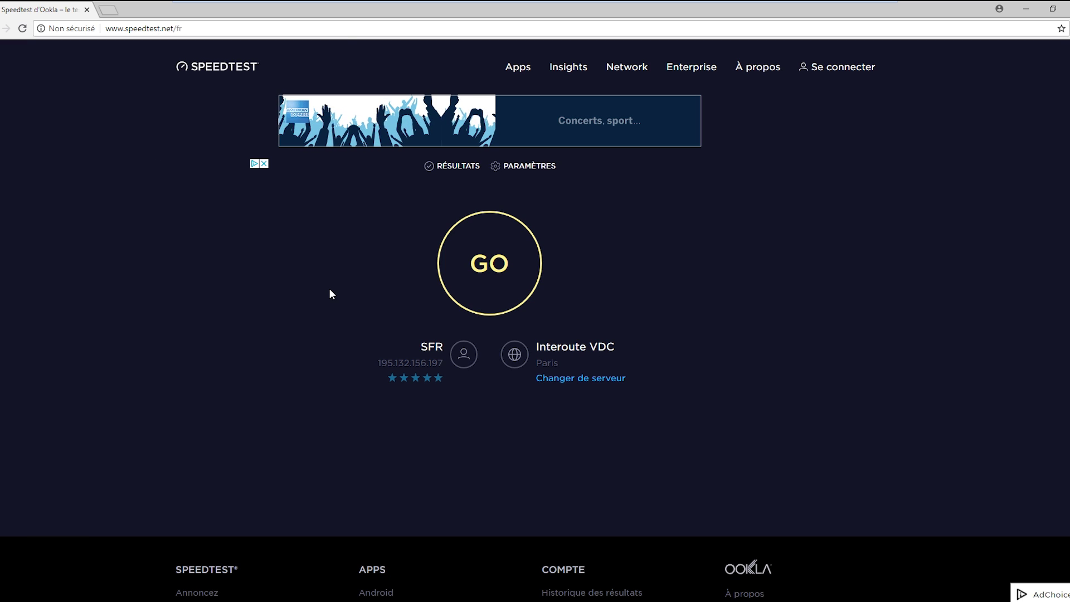
Step: Run an internet connection speed test on the Speedtest page
click(473, 287)
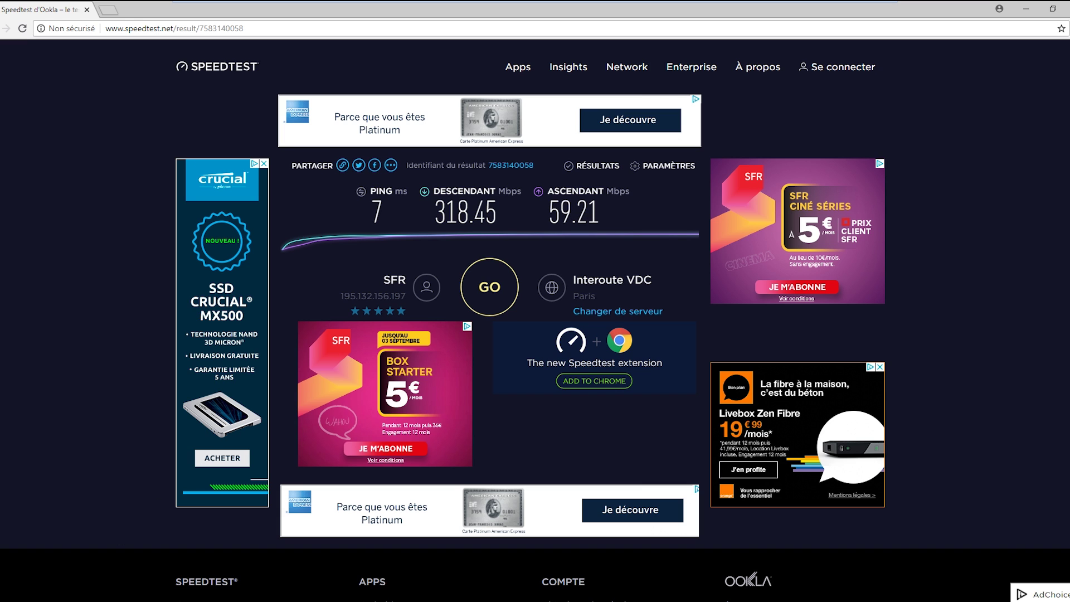
Step: Switch to OBS Studio and create a new profile named Live
key(super)
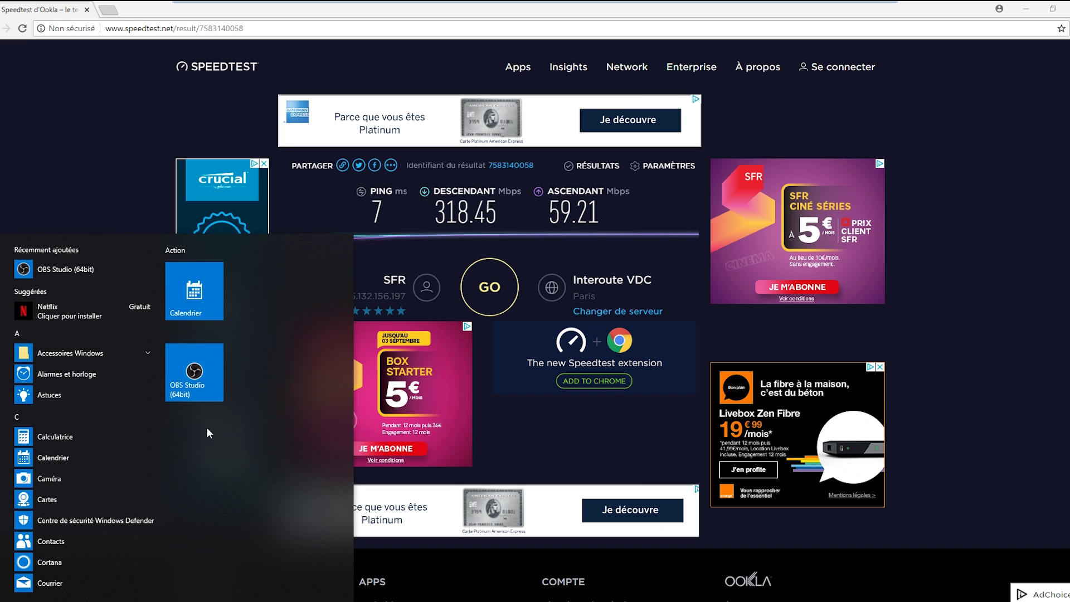
click(194, 393)
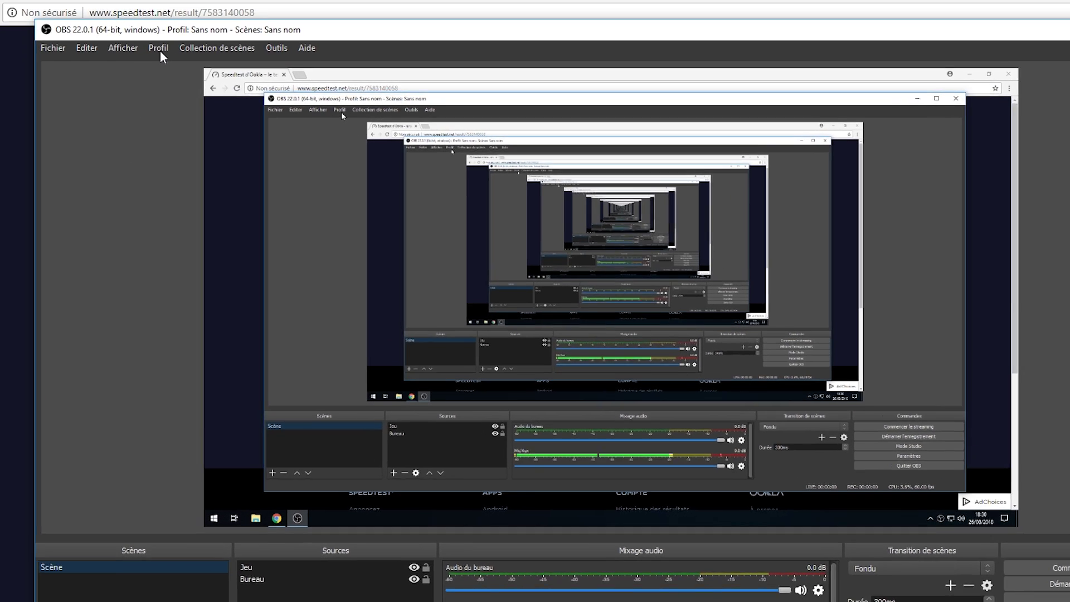
click(163, 58)
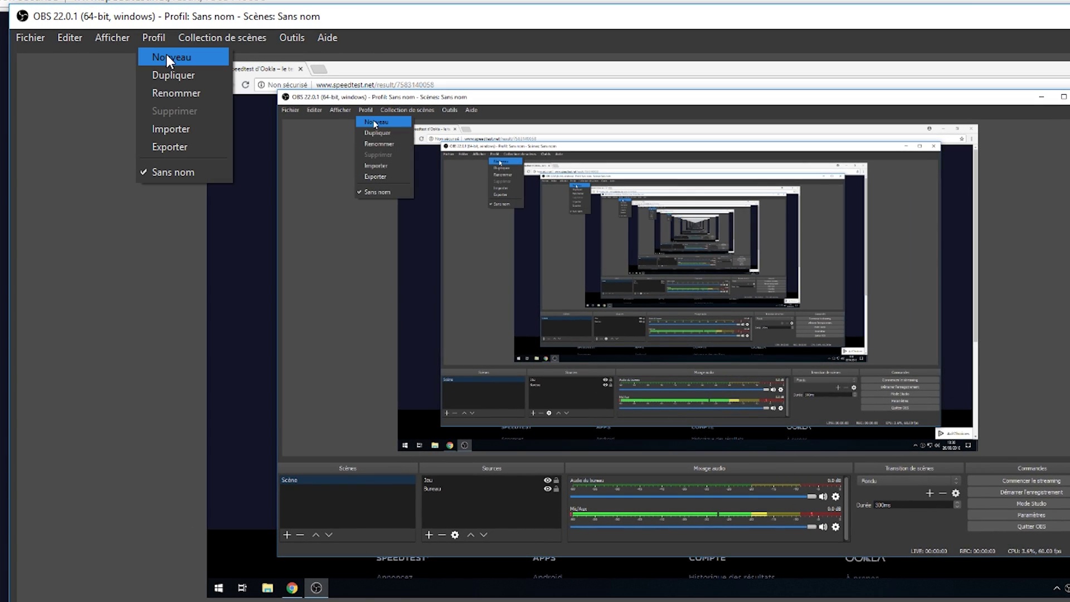
click(166, 56)
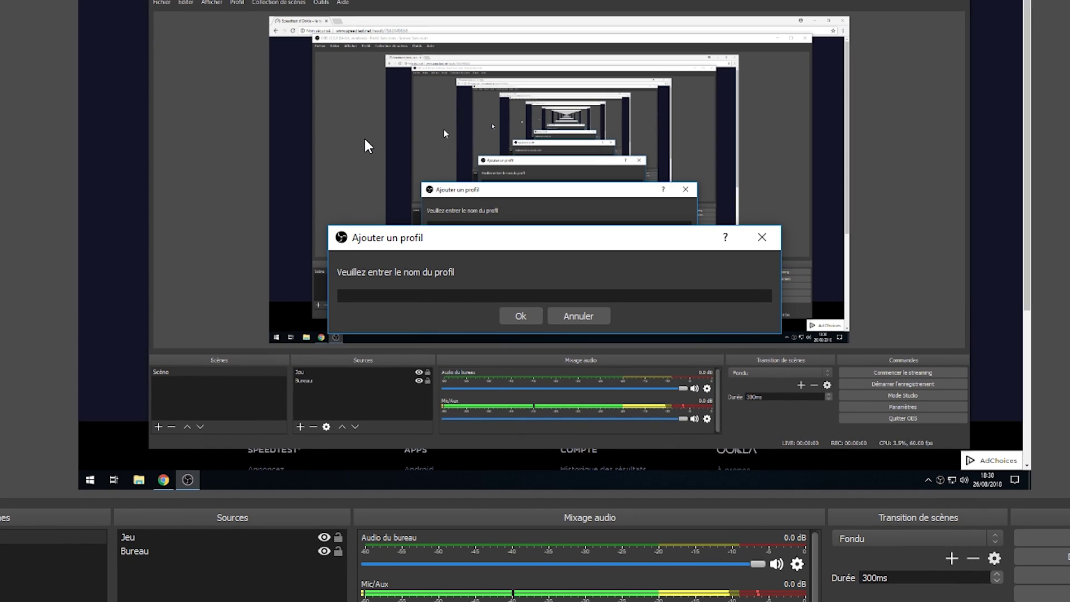
text(Live)
key(Return)
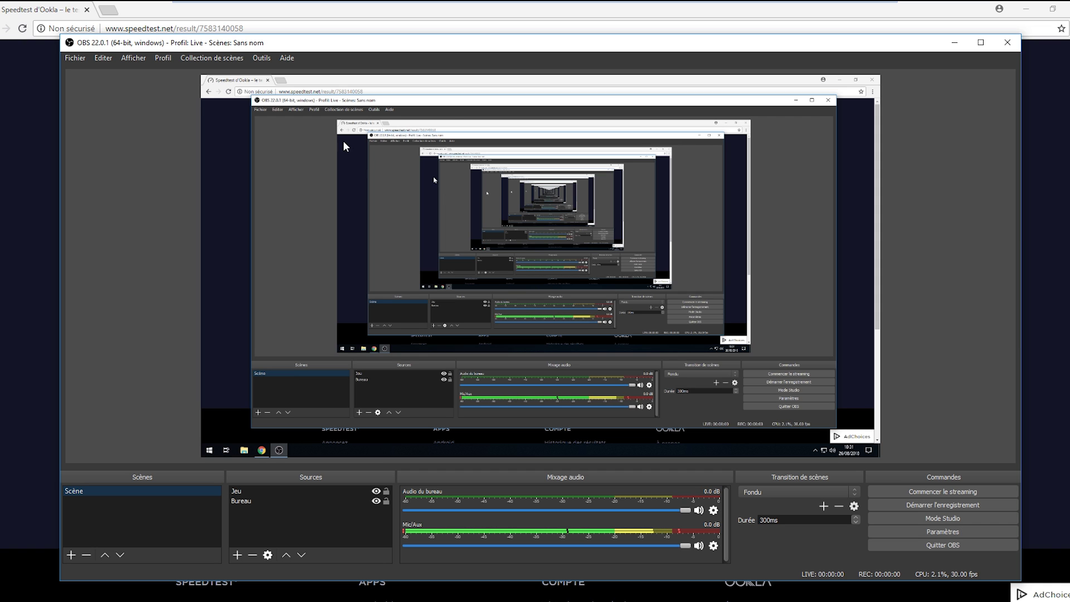
Step: Create a new scene collection named Live
click(231, 59)
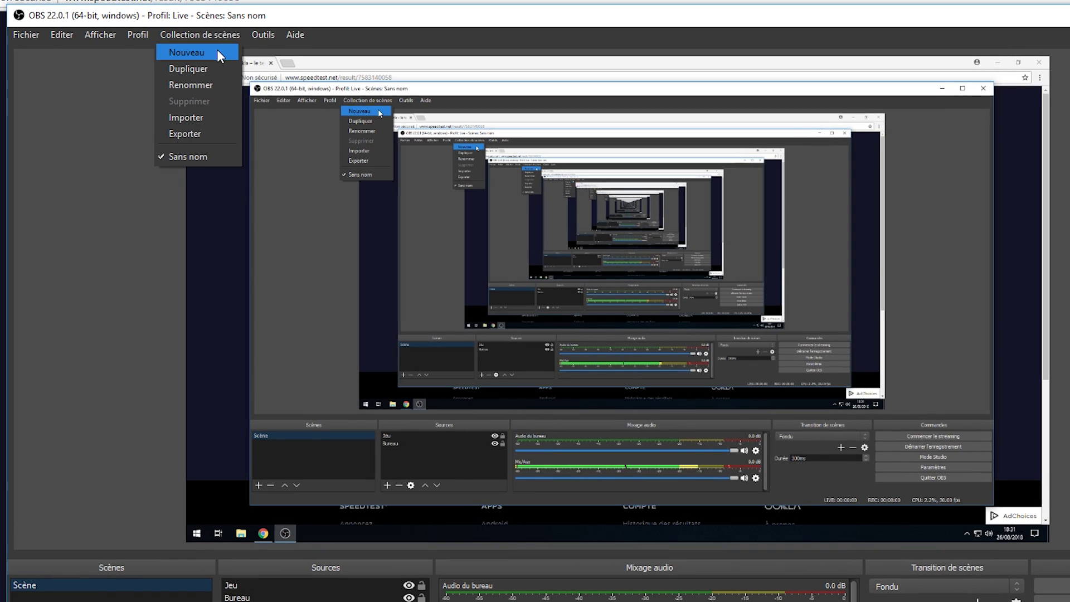
click(216, 52)
text(L)
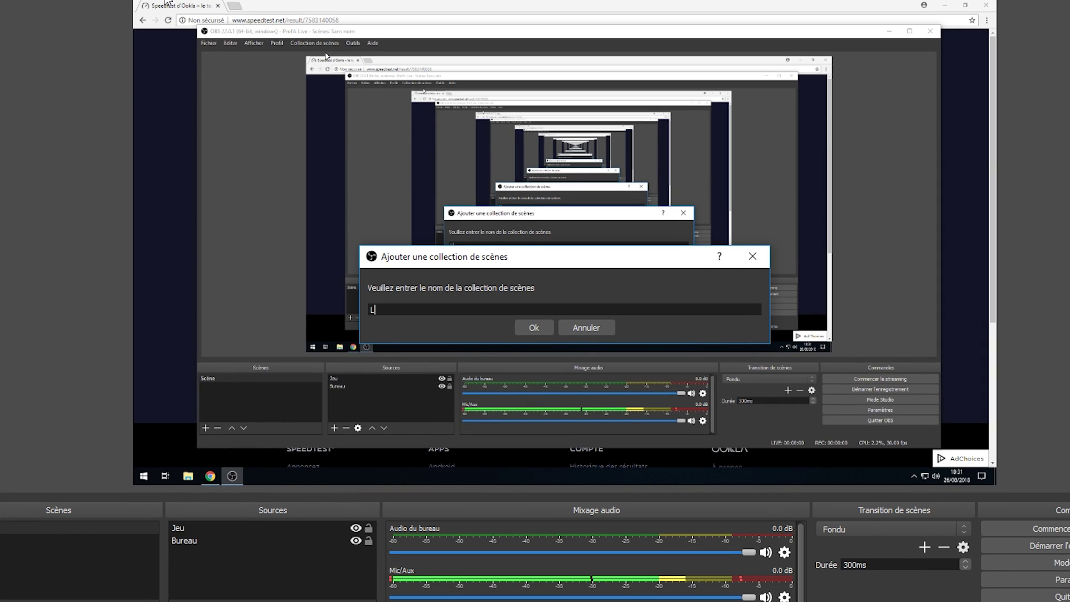
text(ive)
key(Return)
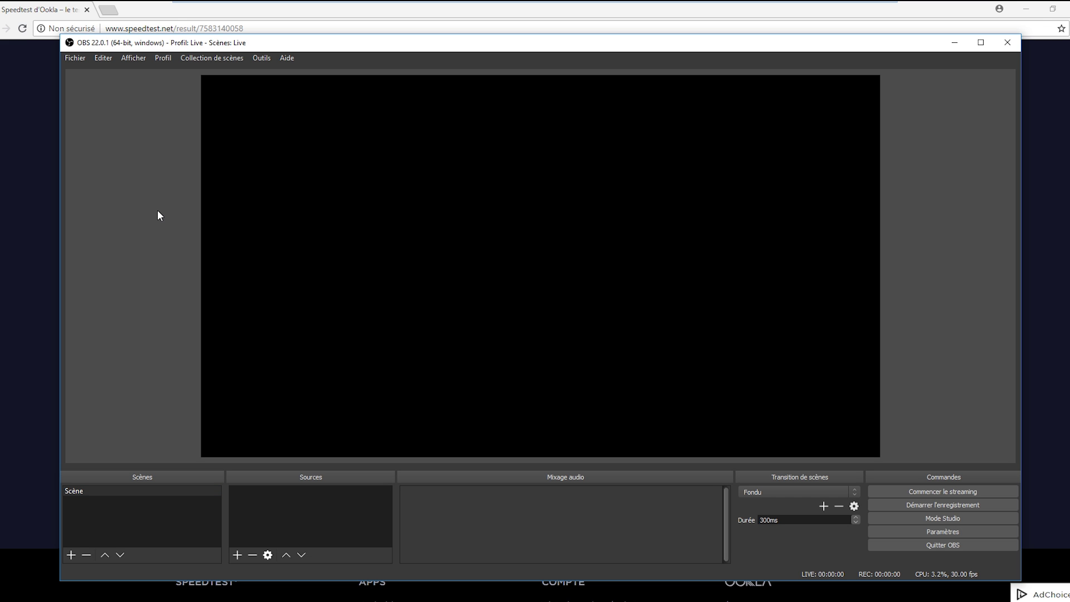
click(169, 59)
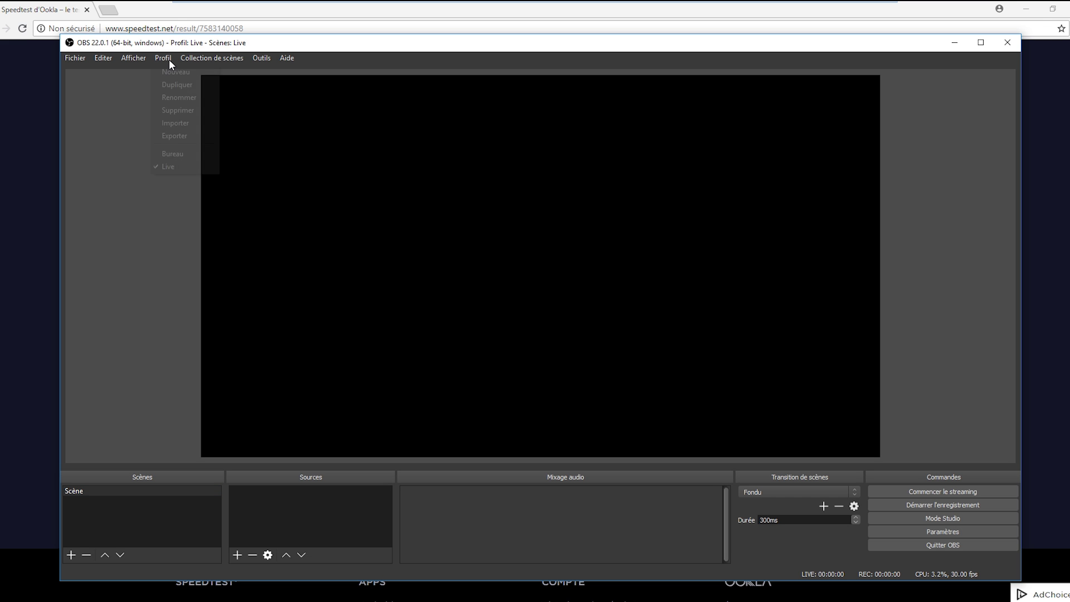
click(180, 151)
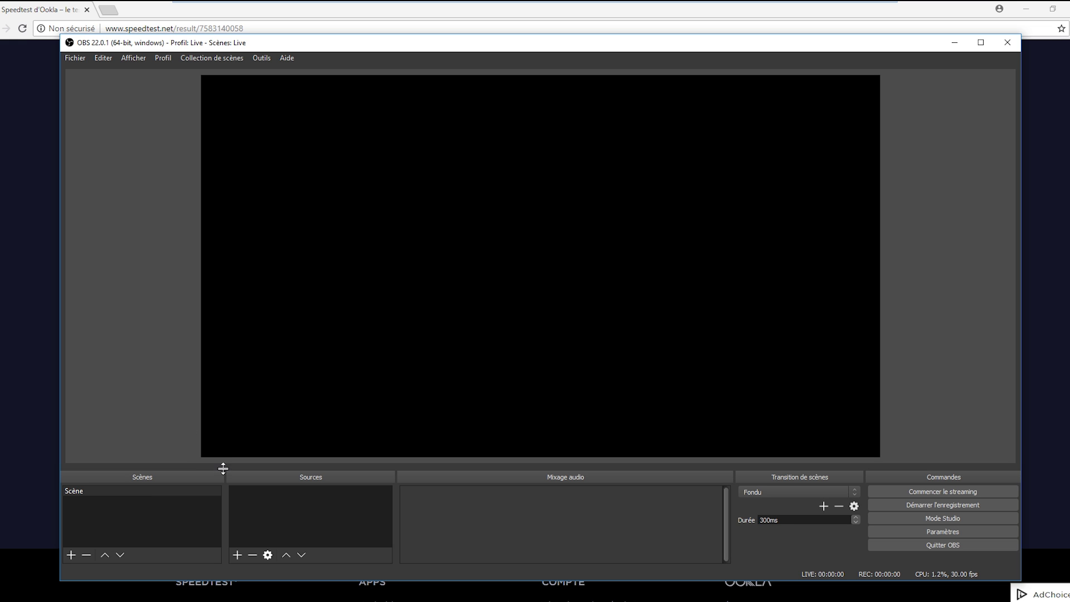
Step: Add a display capture source named Bureau, capturing Écran 0 at 1920x1080 with the cursor included
right_click(280, 507)
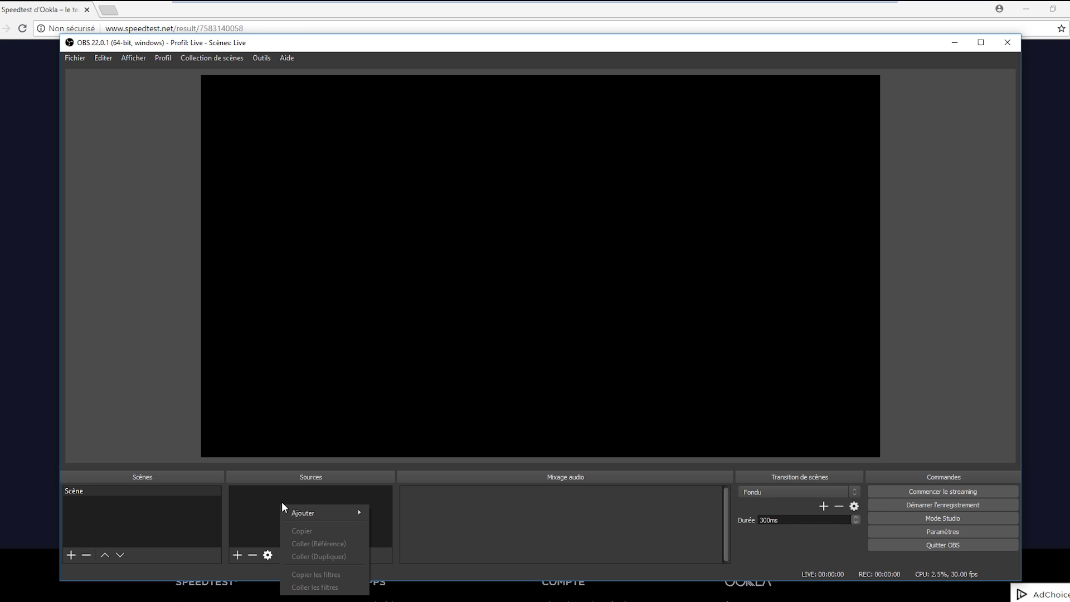
mouse_move(318, 512)
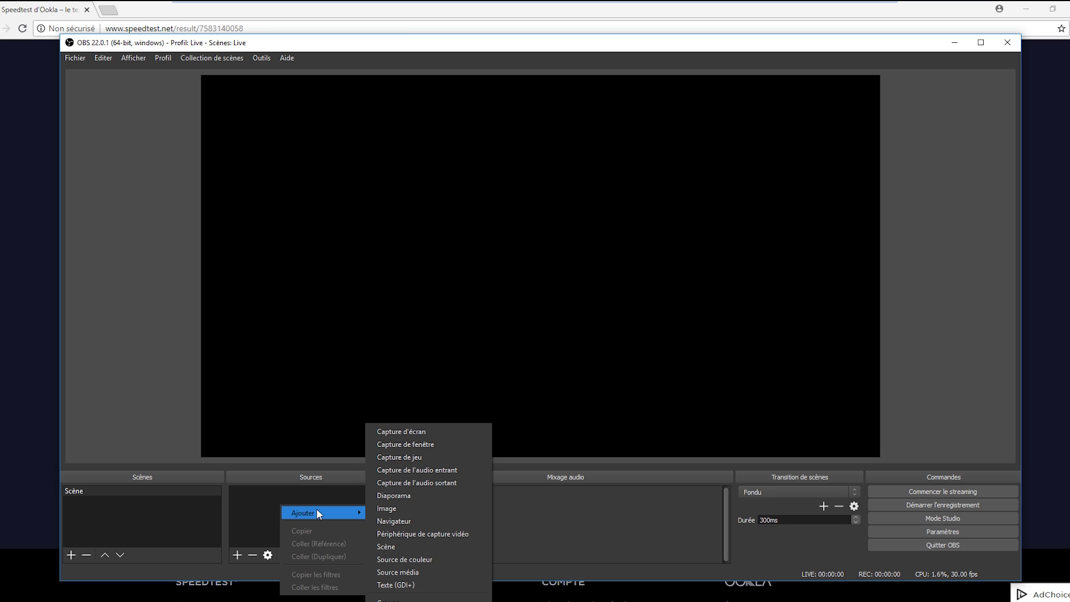
click(420, 432)
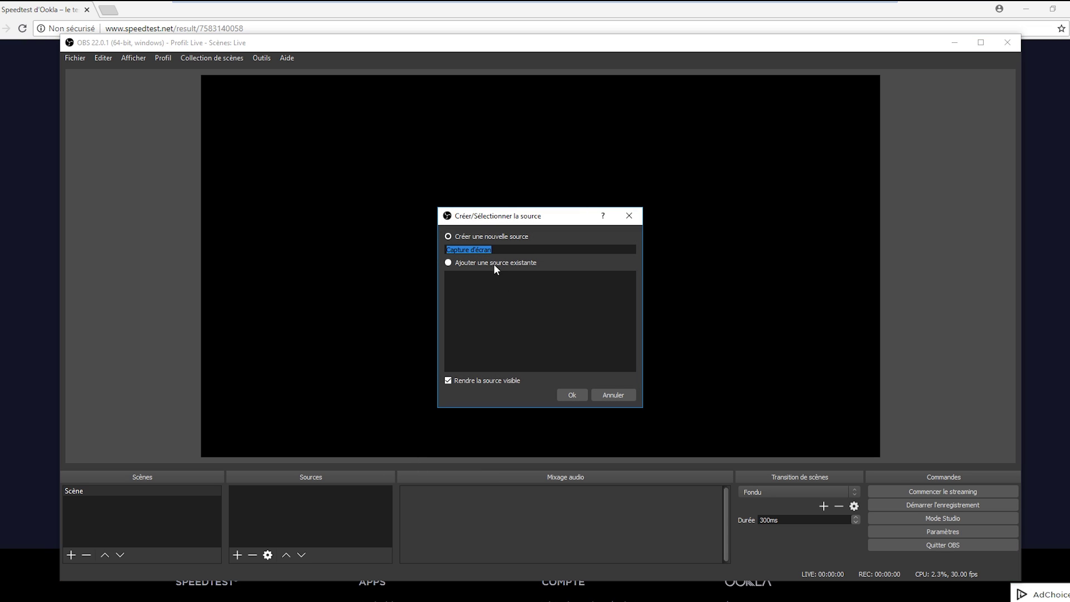
text(Bureau)
key(Return)
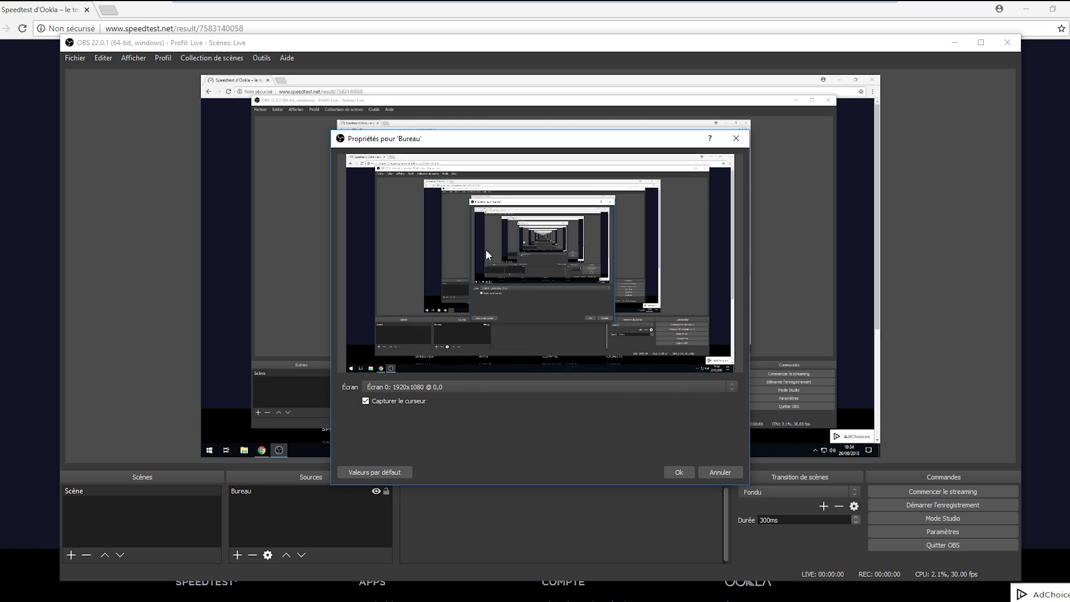
click(680, 472)
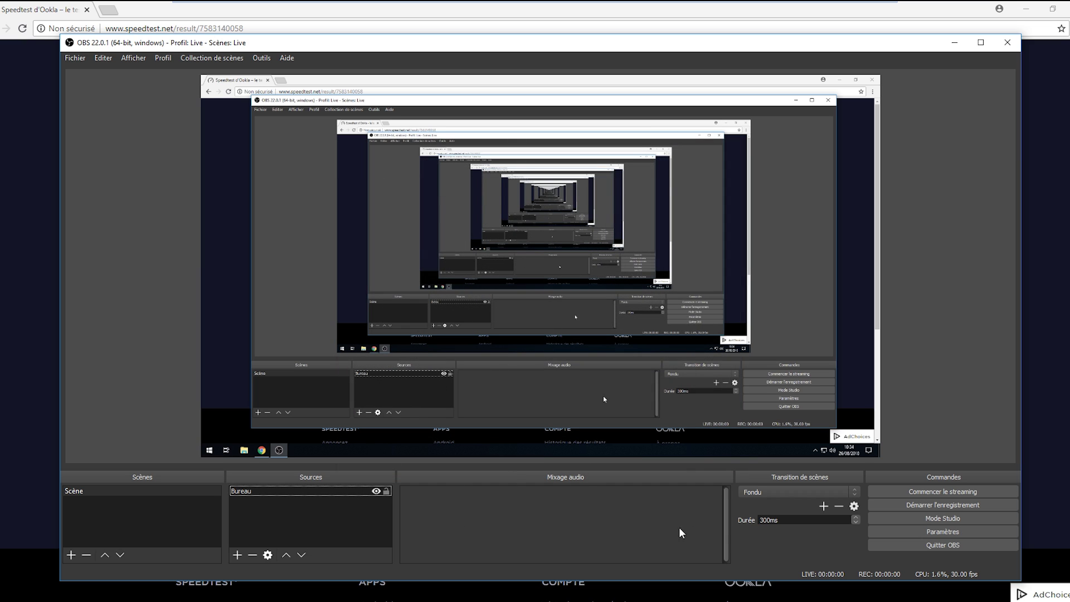
Step: Copy the stream key from the Twitch channel settings and paste it as the stream key in the OBS stream settings
click(915, 527)
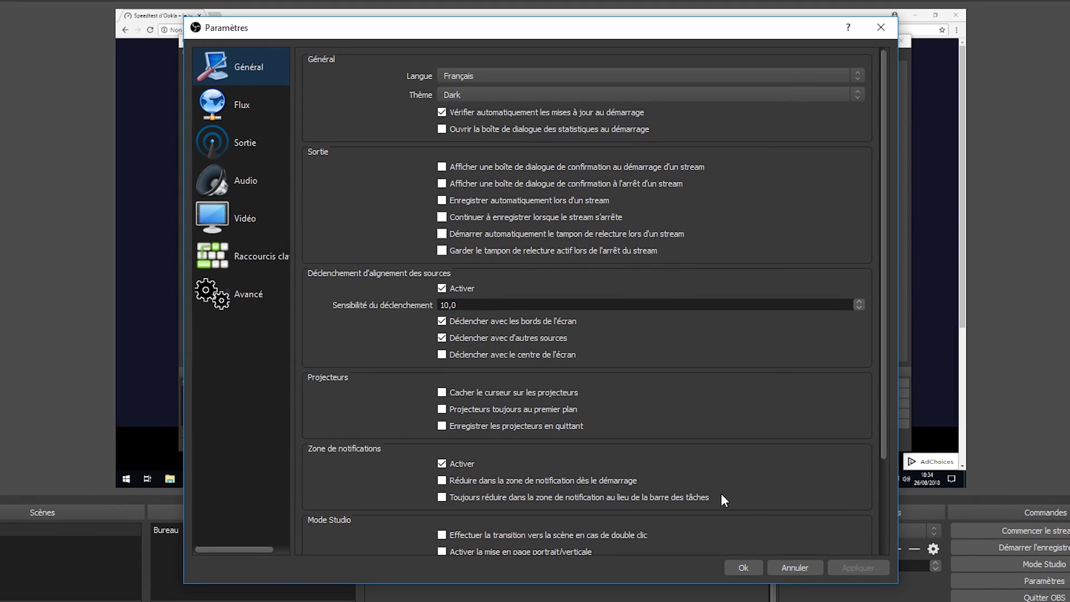
click(266, 115)
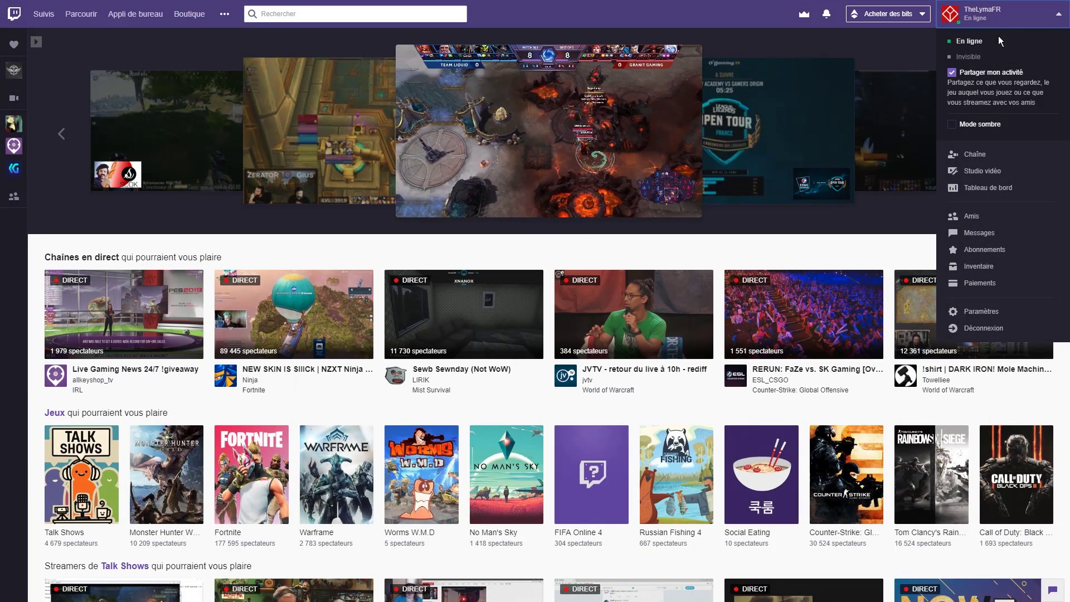
click(981, 188)
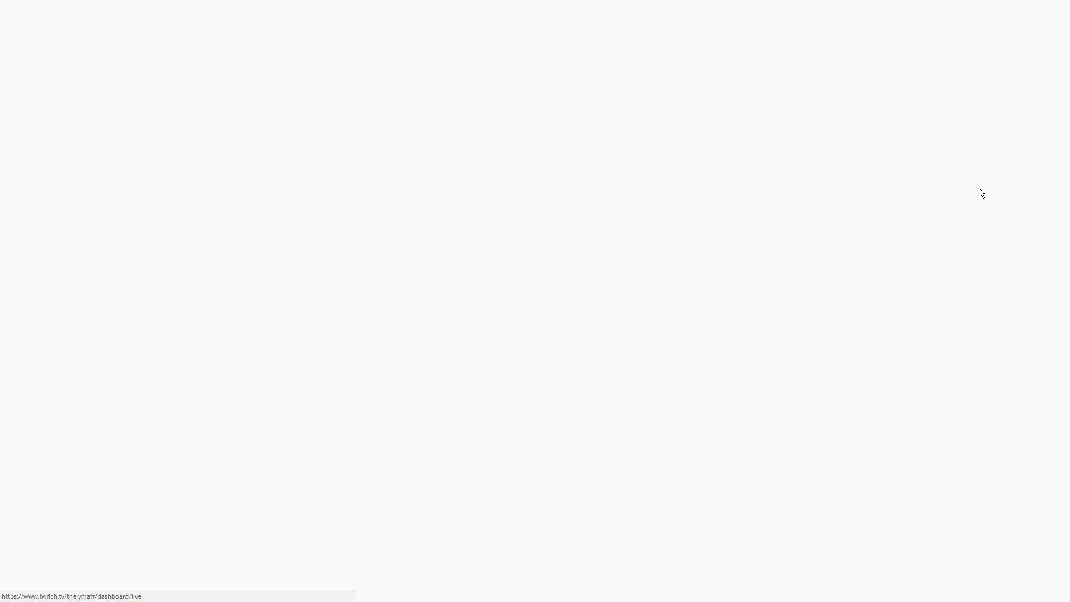
click(38, 381)
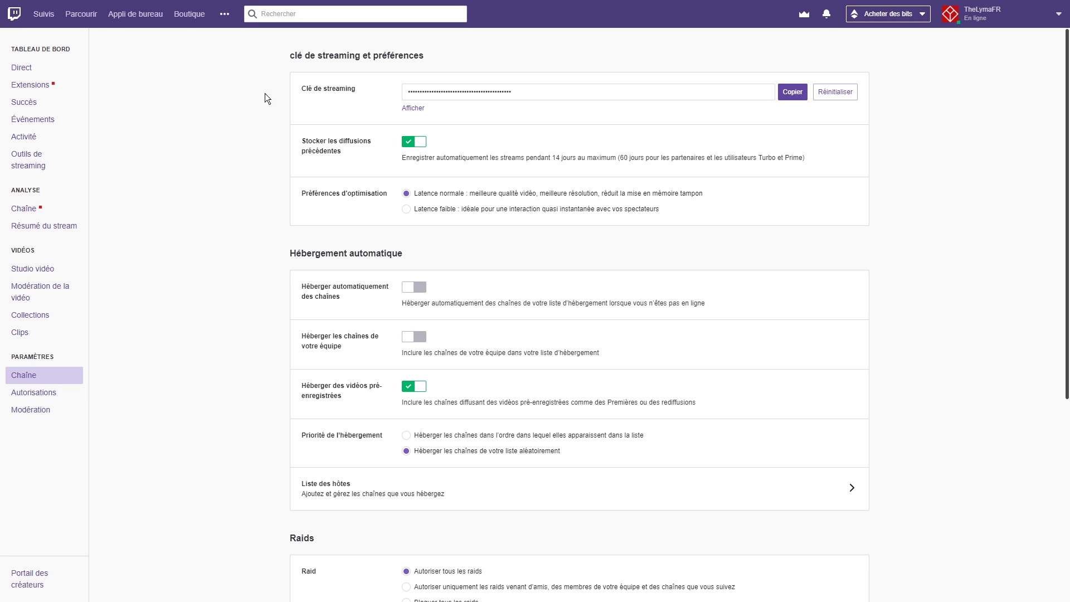
drag(385, 89, 345, 88)
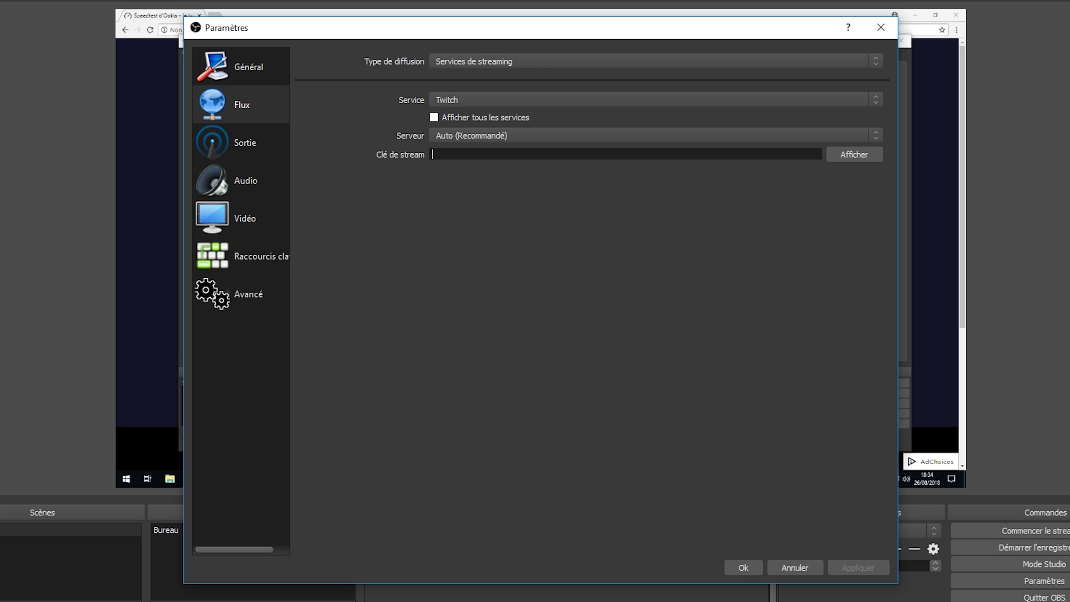
key(ctrl+v)
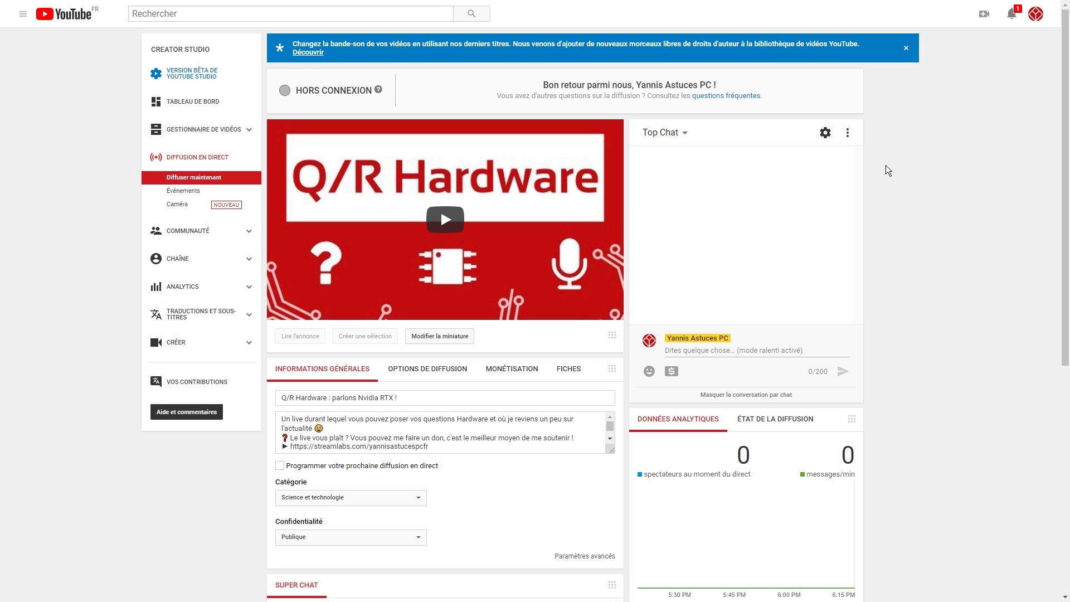
Step: Locate and select the stream key in the encoder configuration of the YouTube live dashboard
middle_click(885, 192)
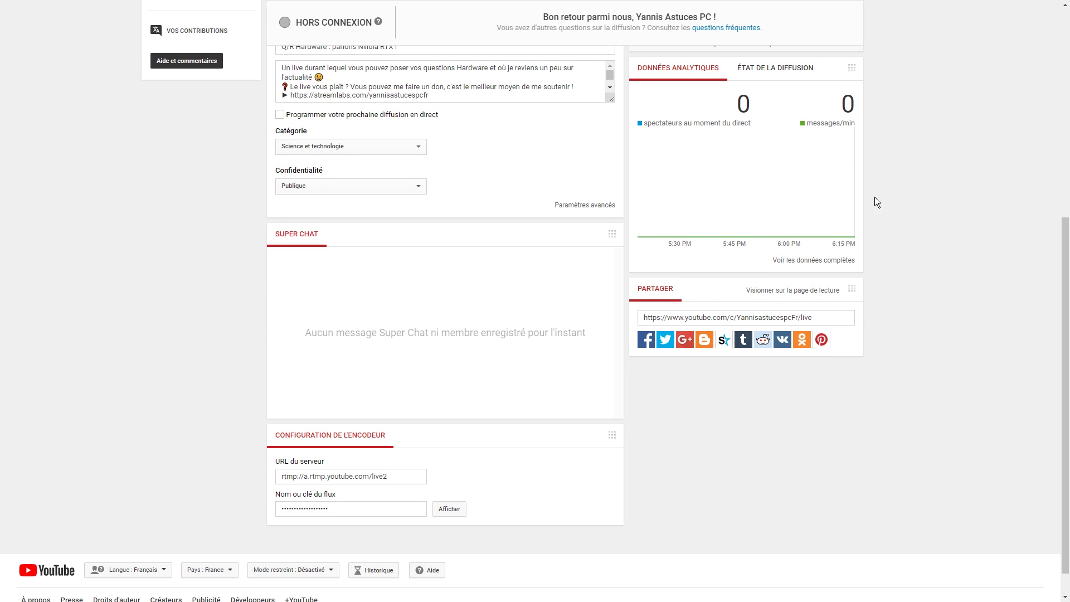
click(880, 201)
click(312, 509)
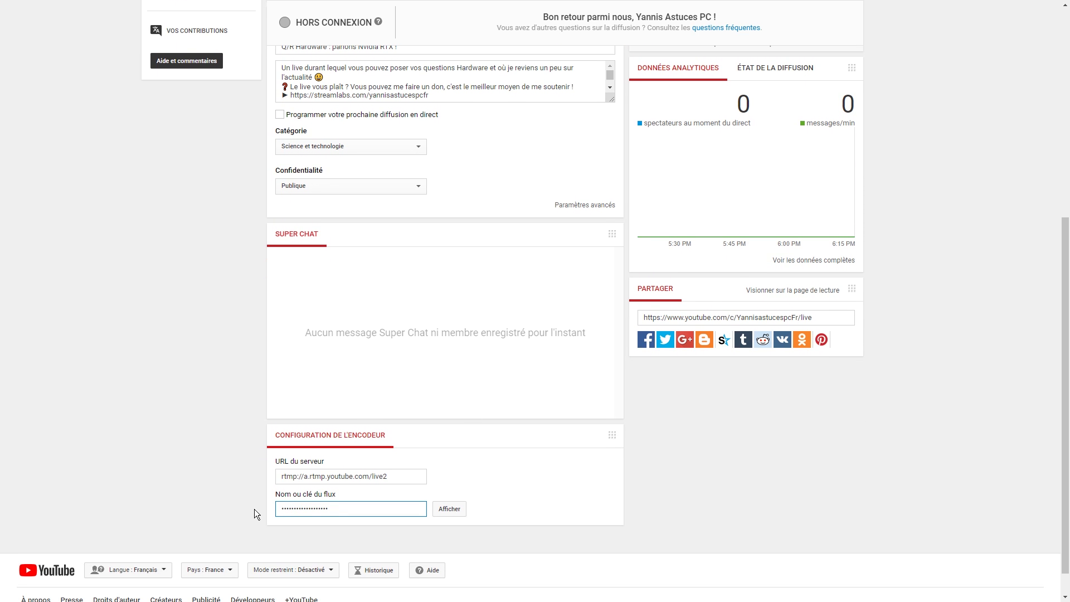
double_click(288, 508)
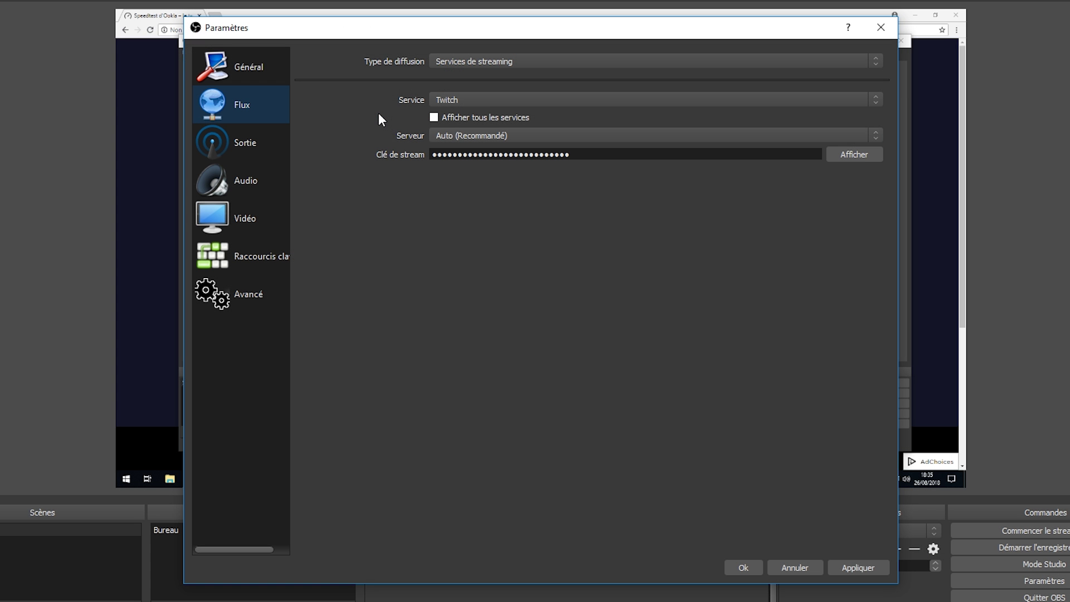
Step: Review the video bitrate, encoder and audio bitrate in the OBS streaming output settings, plus the audio device settings
click(274, 143)
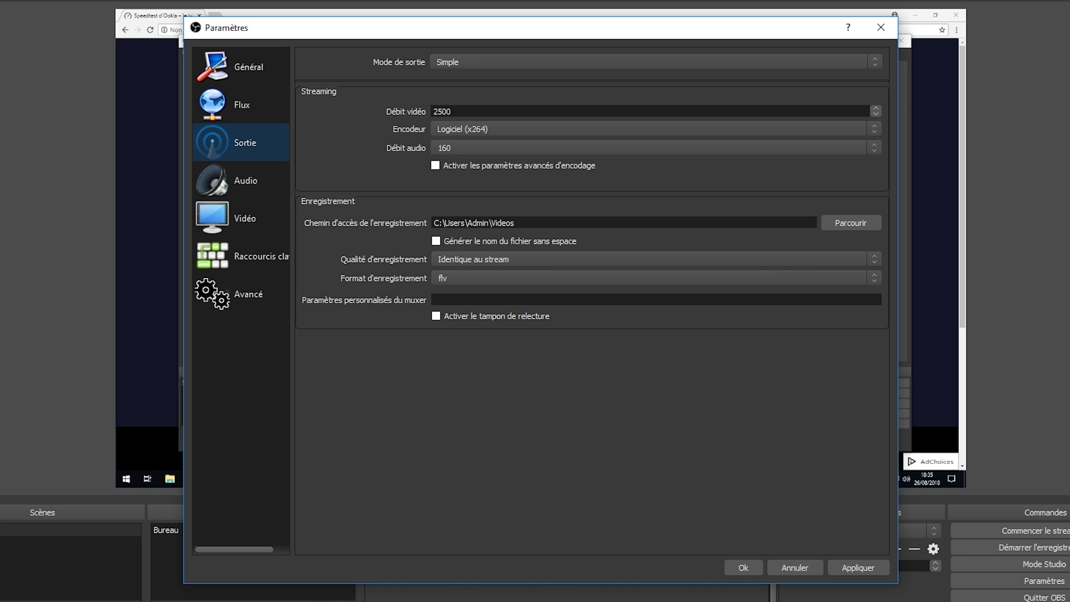
drag(452, 111, 432, 112)
click(464, 127)
click(464, 127)
click(463, 150)
click(463, 151)
click(240, 187)
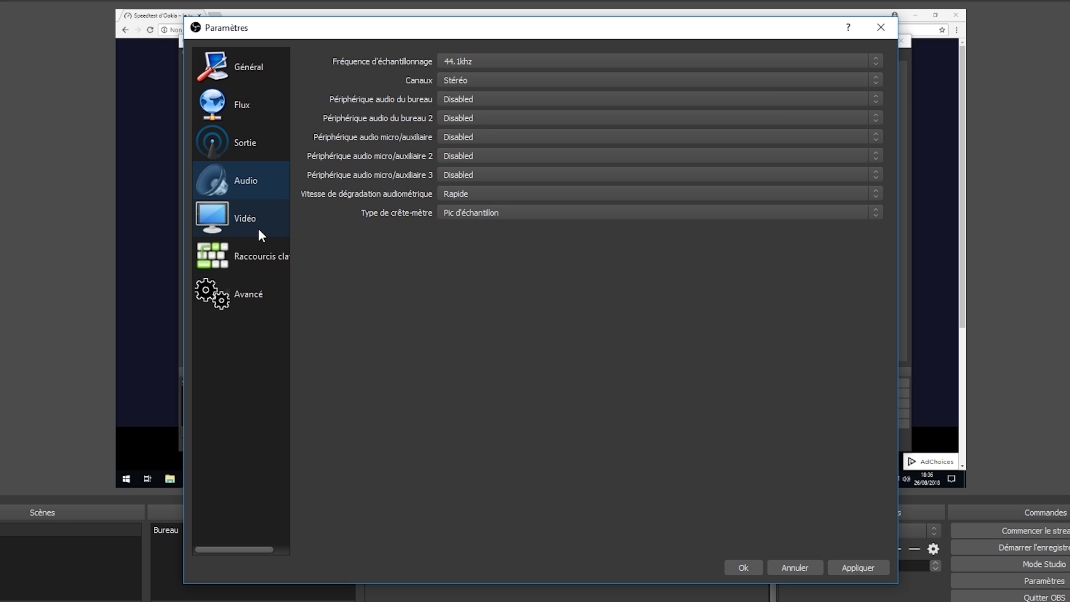
Step: Set the output resolution to 1920x1080 and the common FPS value to 30, and save the settings after checking the hotkeys
click(248, 214)
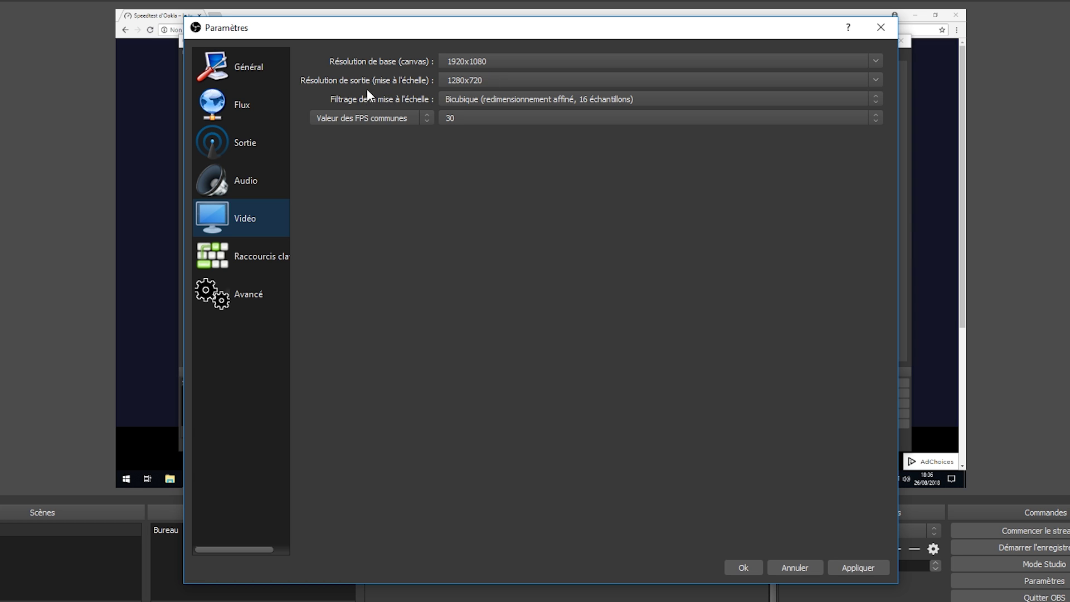
click(877, 81)
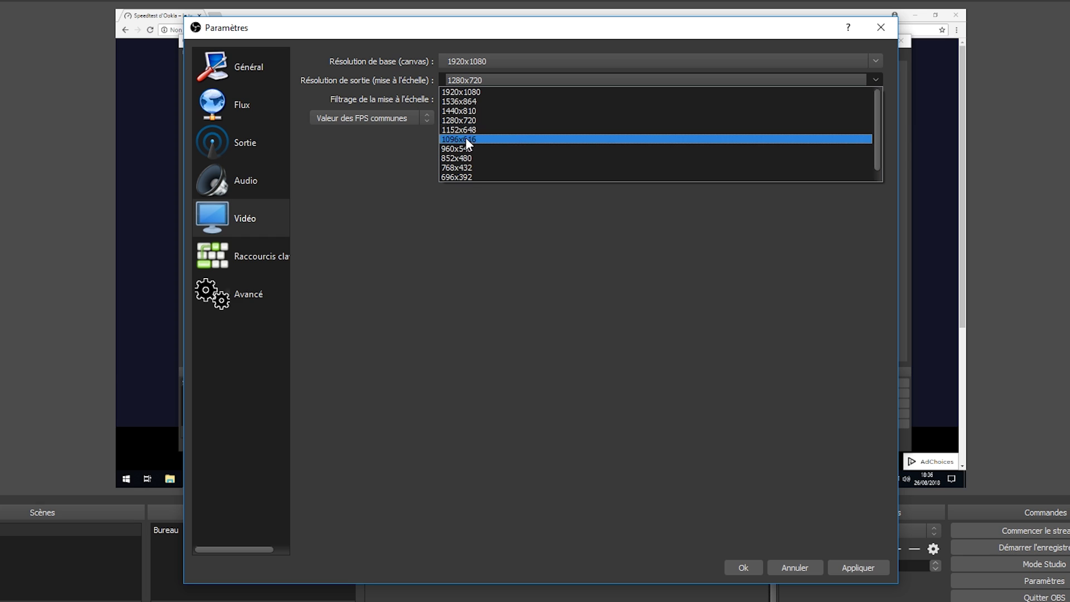
click(484, 92)
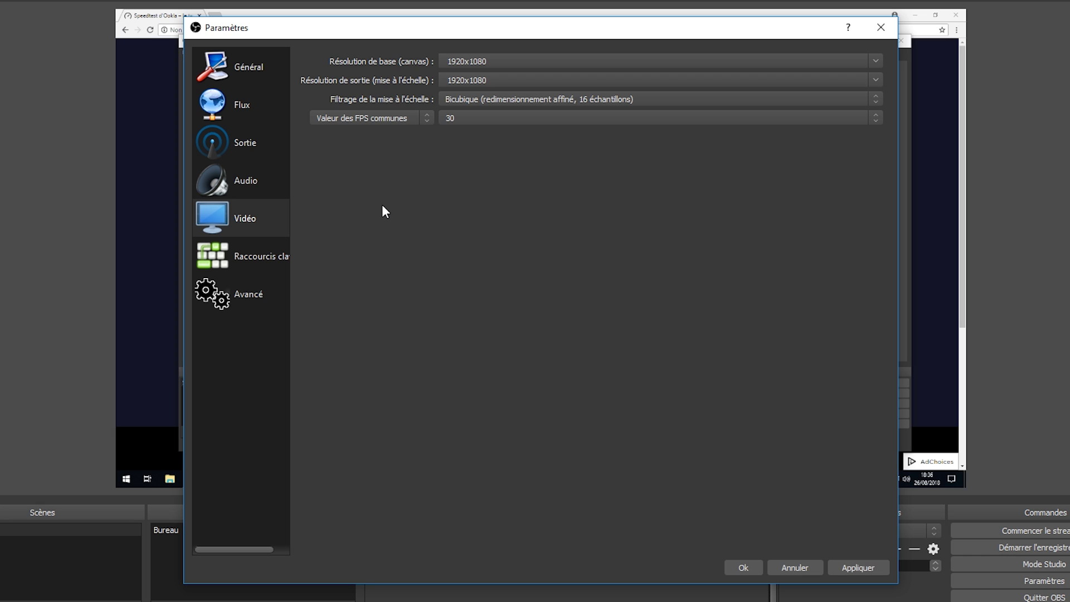
click(506, 120)
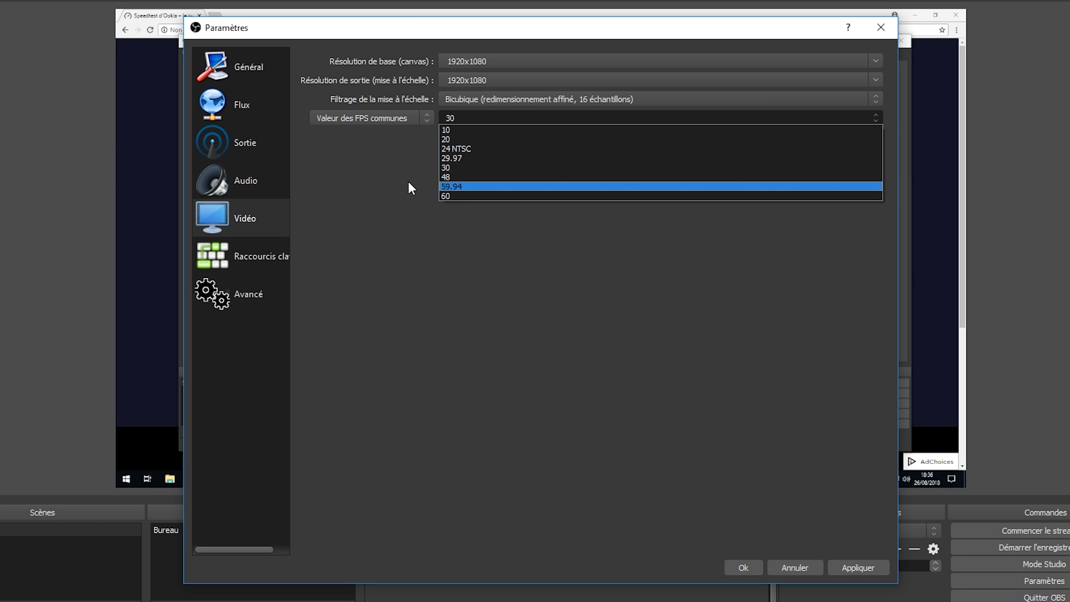
click(492, 168)
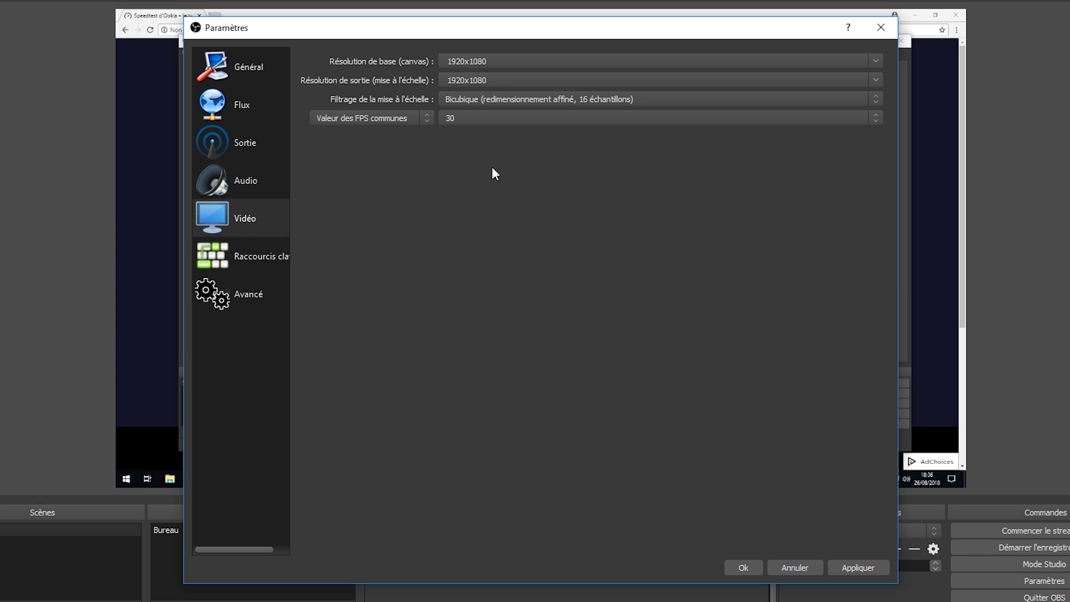
click(281, 267)
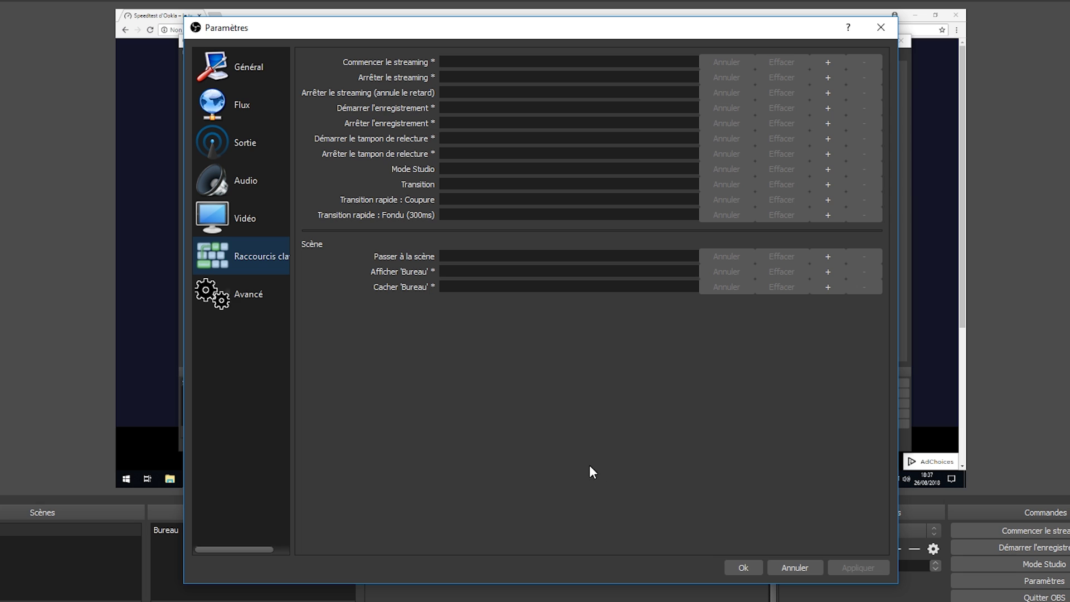
click(745, 567)
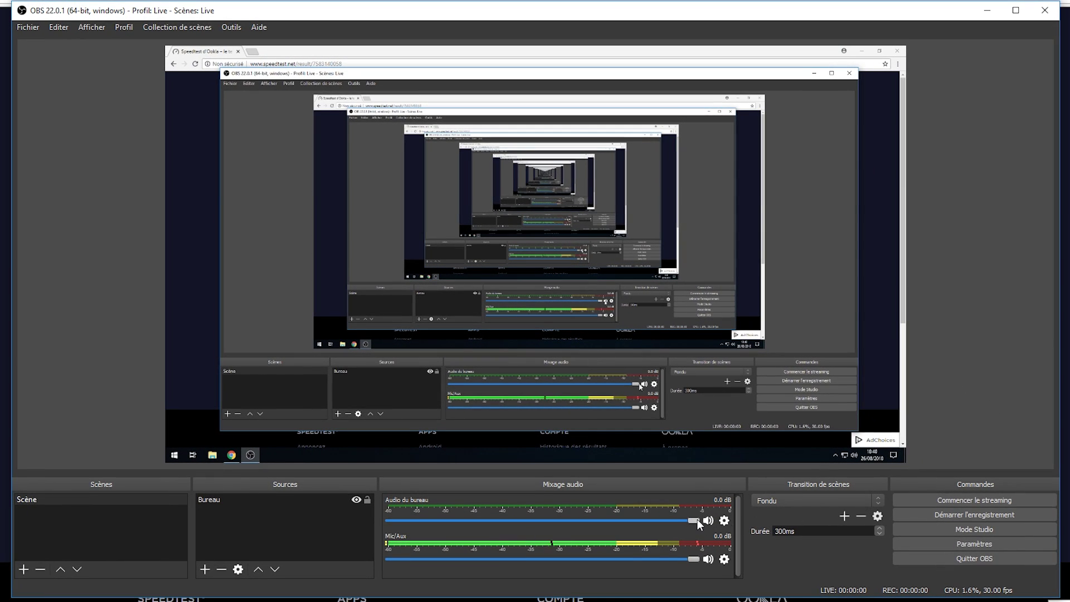
Step: Lower the volume of the desktop audio in the mixer
drag(695, 520, 582, 519)
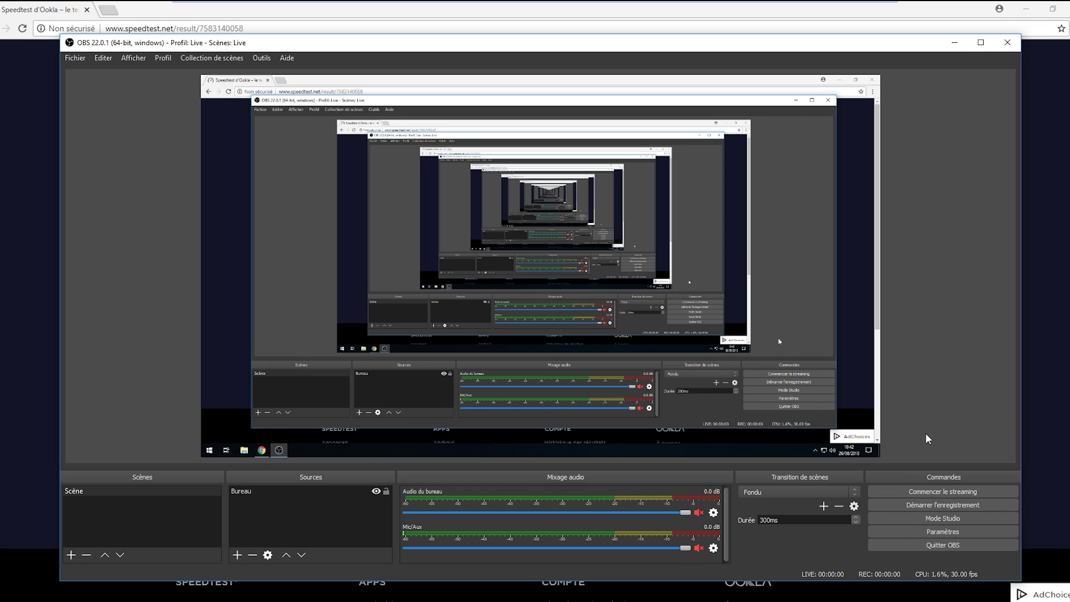
Step: Start streaming the Live scene collection
click(972, 496)
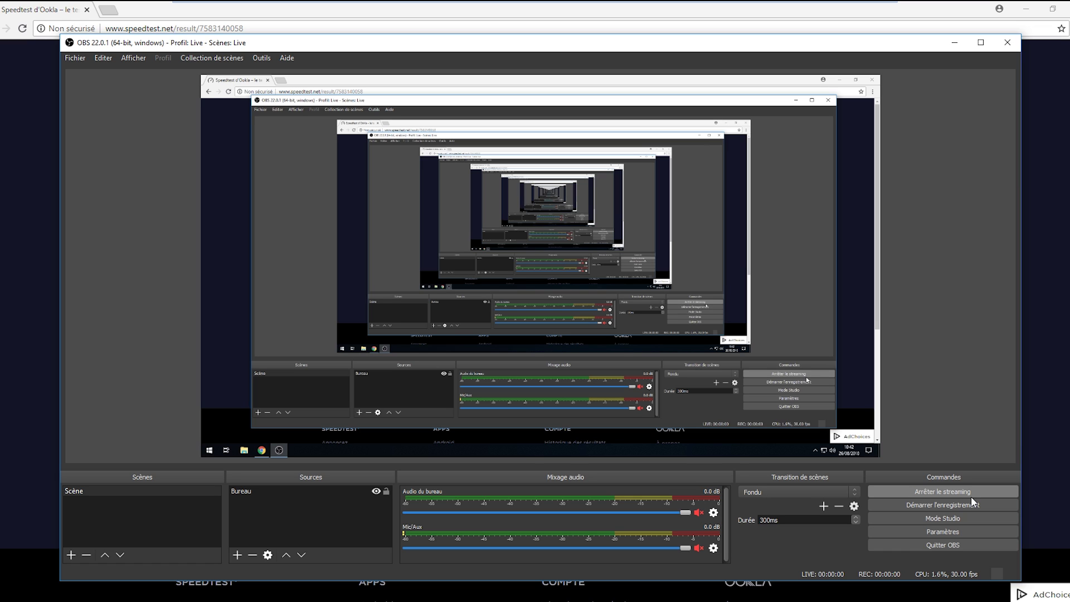